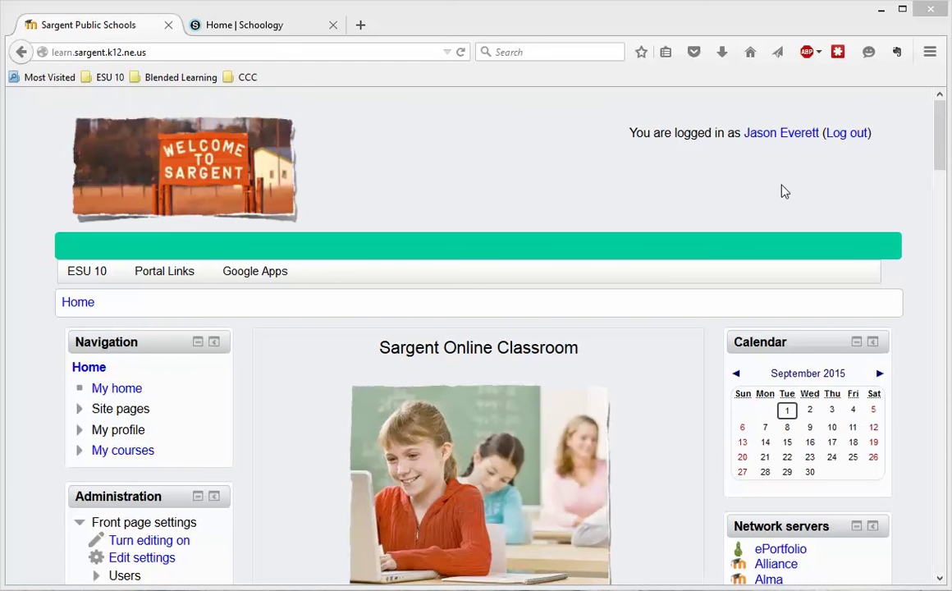
Open the Technology Integration course from the enrolled courses on the Sargent Moodle site.
click(245, 27)
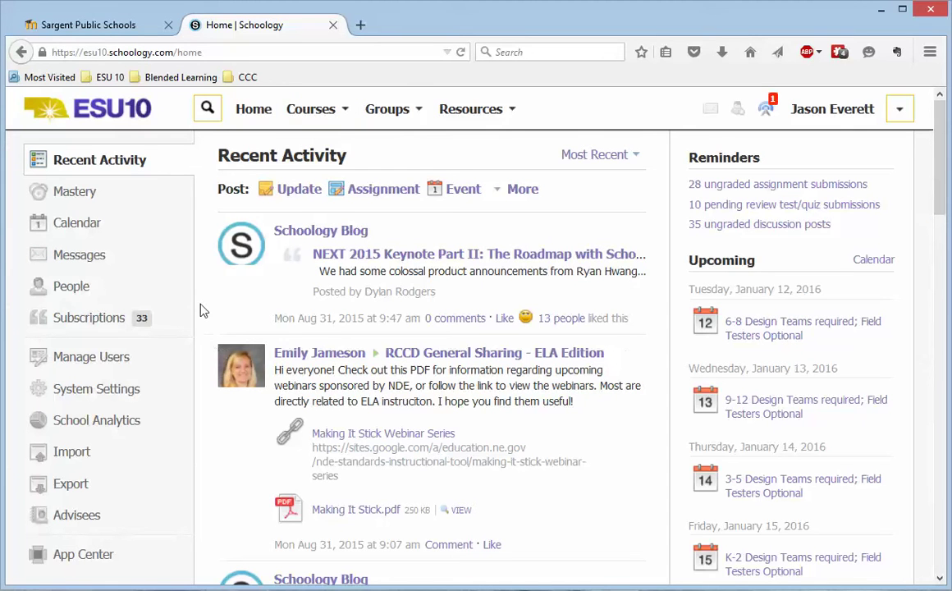
click(104, 29)
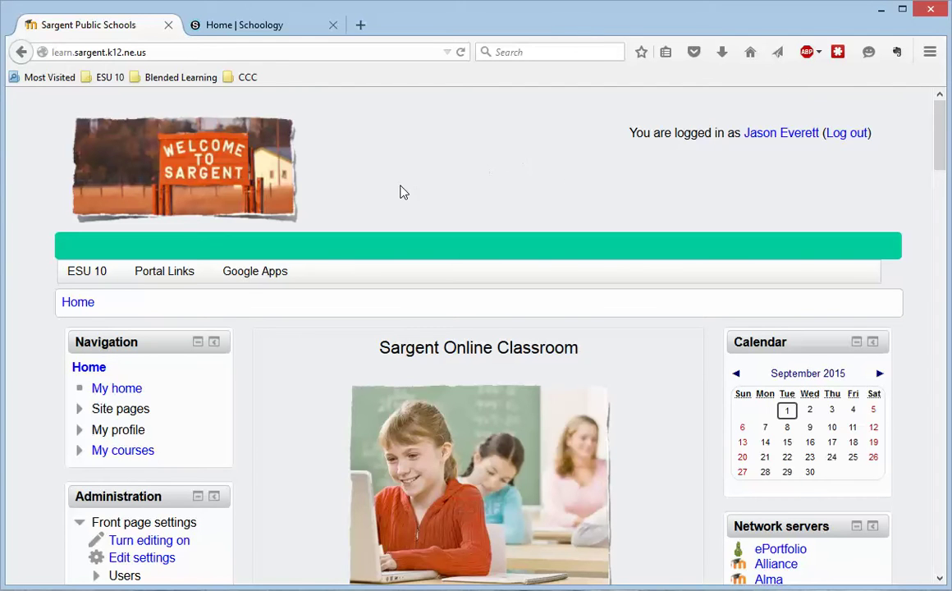
scroll(402, 192, down, 3)
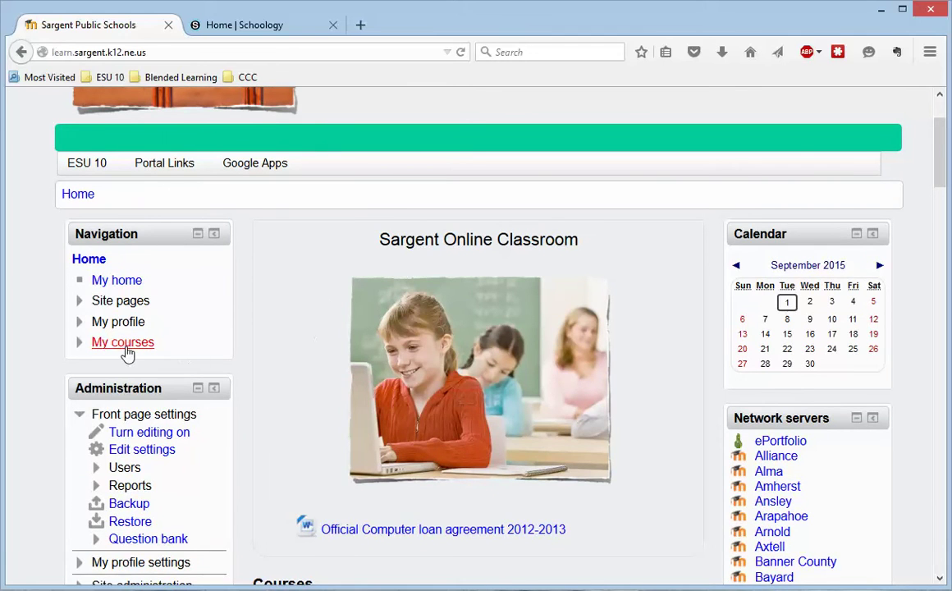
click(127, 346)
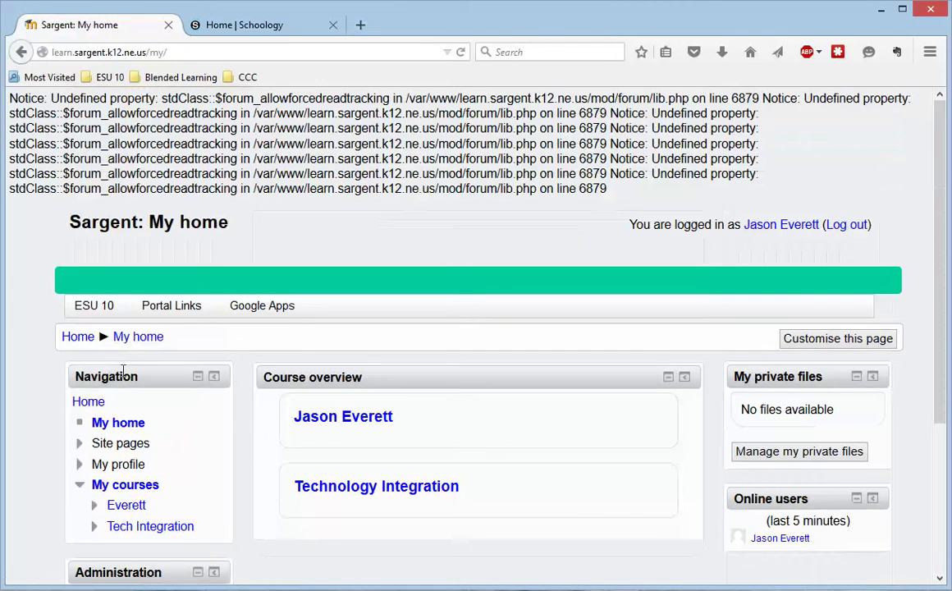
click(417, 491)
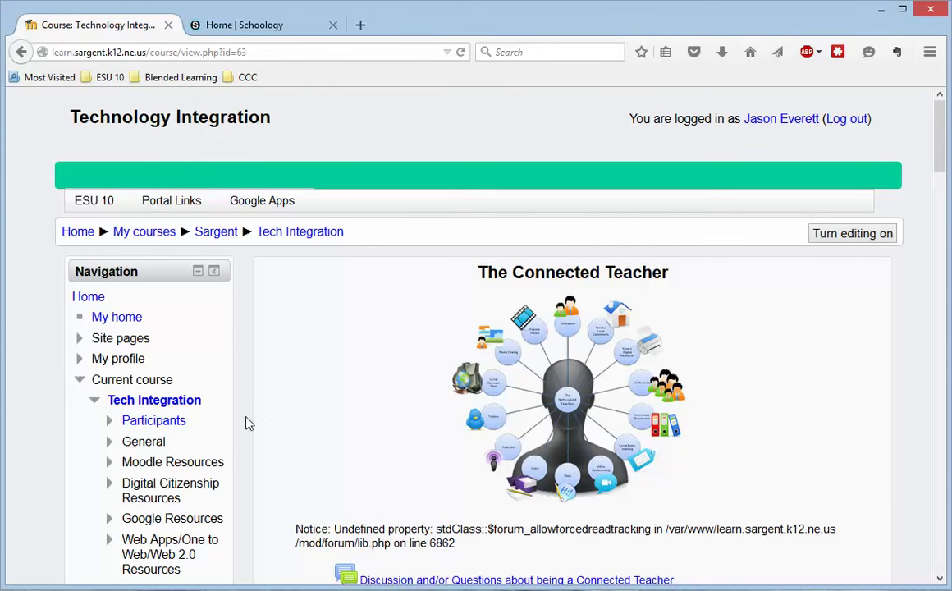
Start a backup of the Technology Integration course and accept the default initial backup settings.
scroll(248, 423, down, 5)
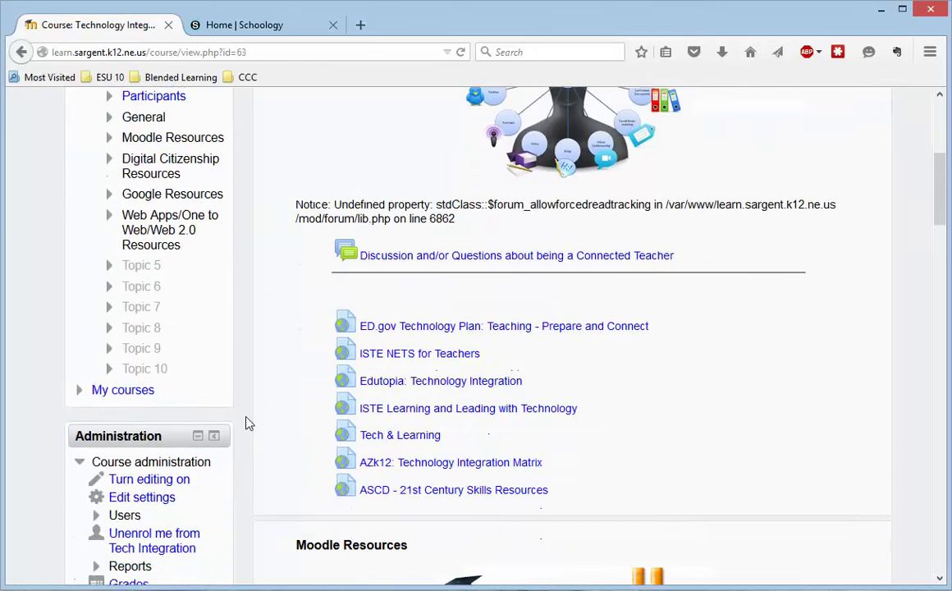
scroll(249, 422, down, 3)
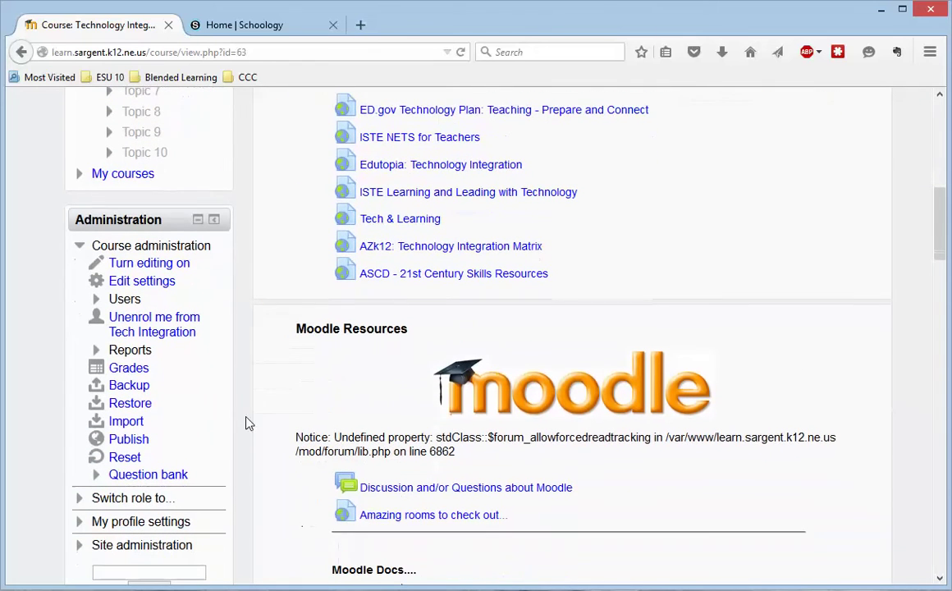
click(134, 387)
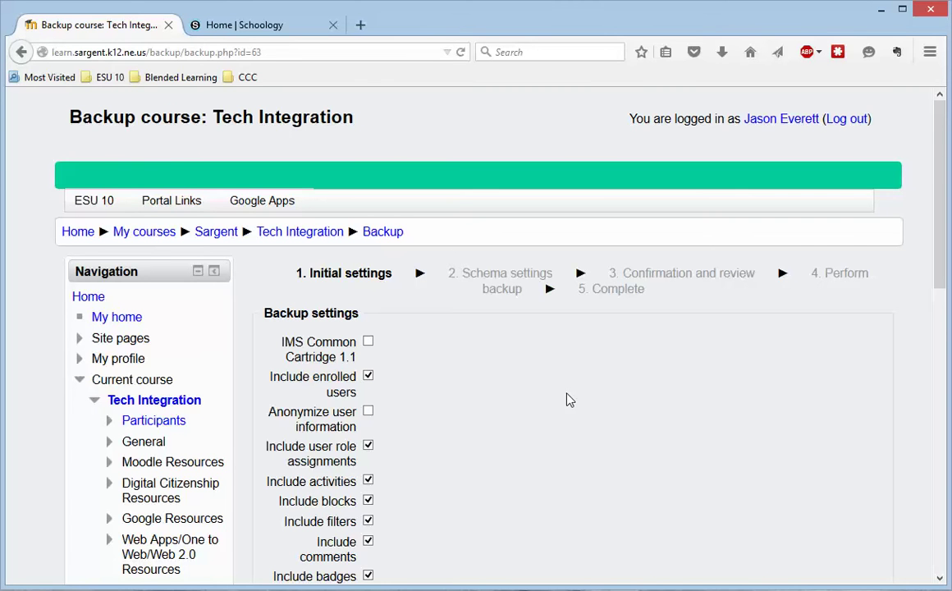
scroll(569, 400, down, 3)
scroll(570, 399, down, 3)
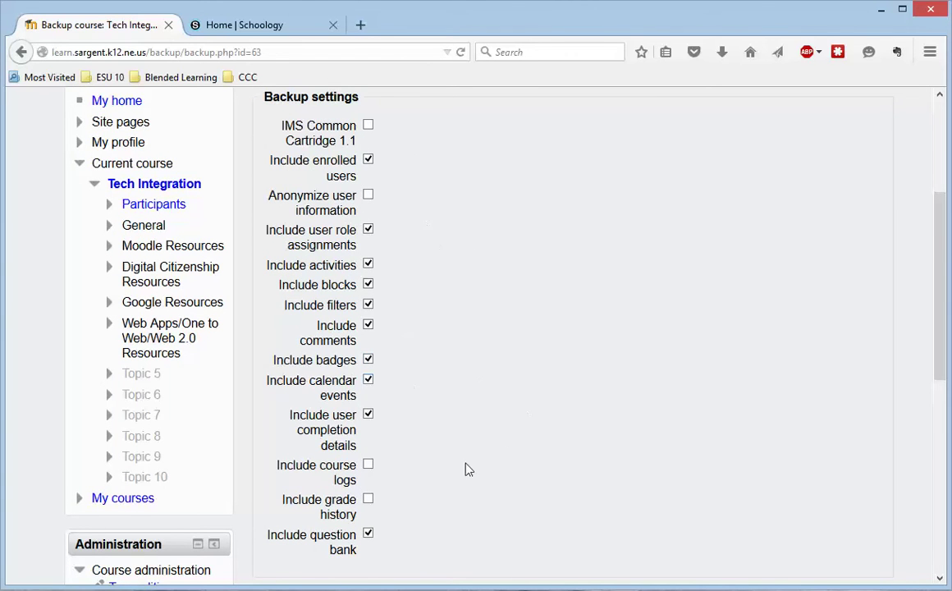
scroll(563, 432, down, 3)
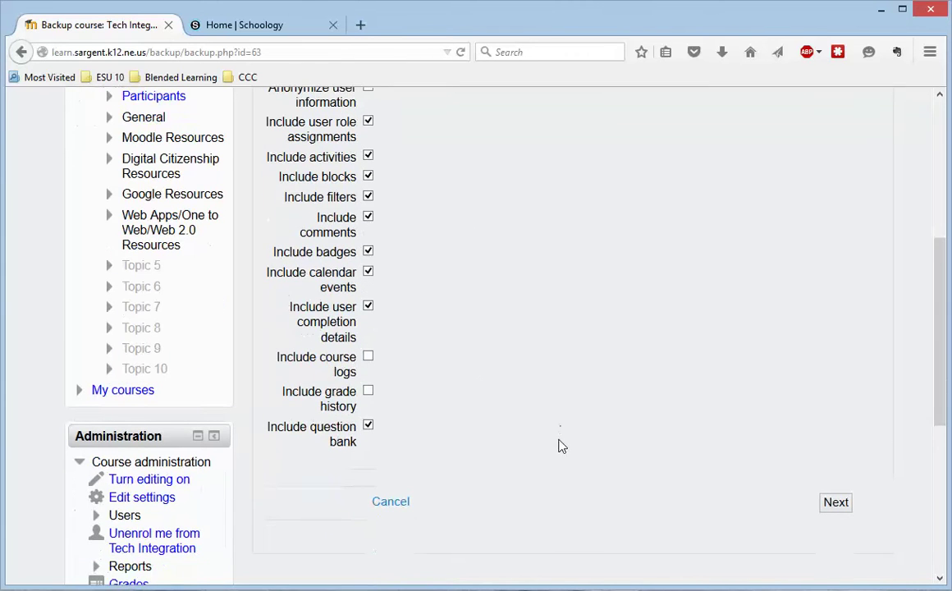
click(836, 502)
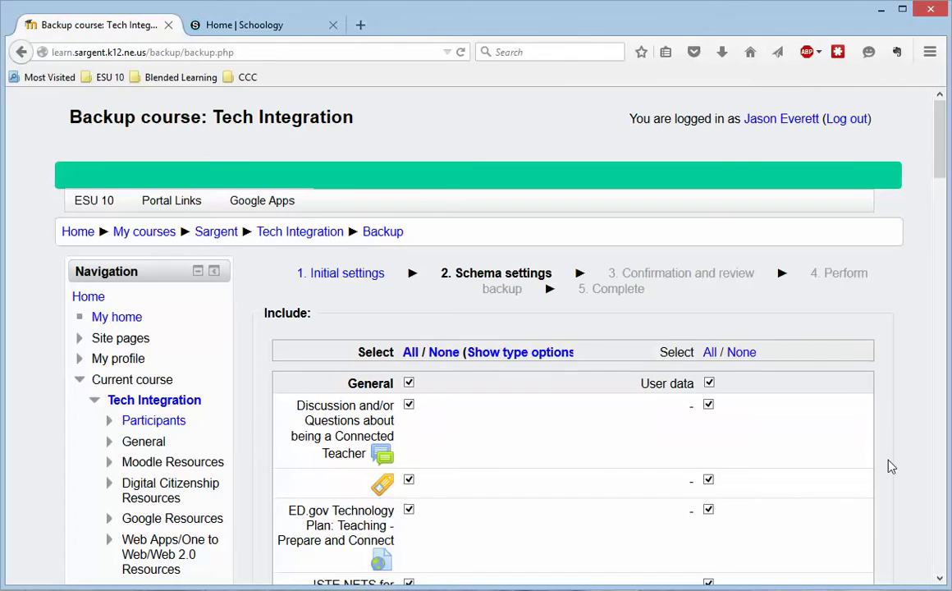
Keep every course section, activity and its user data included in the backup schema and proceed to the review.
scroll(891, 466, down, 10)
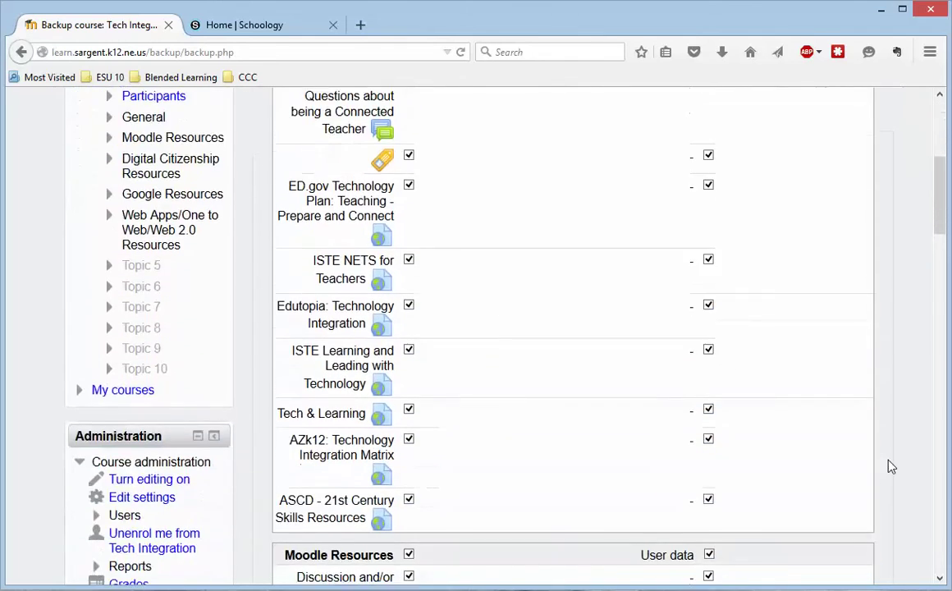
scroll(890, 466, down, 20)
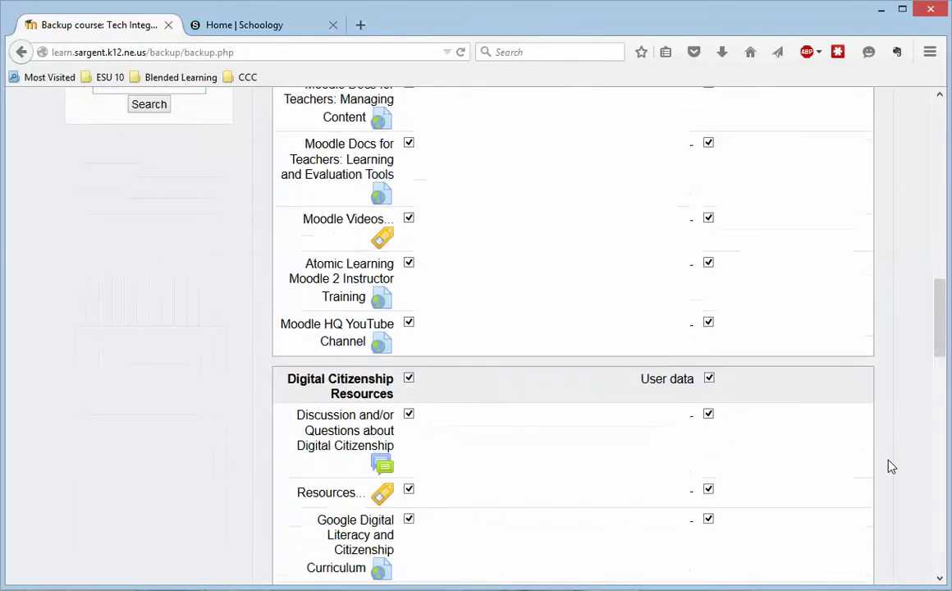
scroll(891, 466, down, 15)
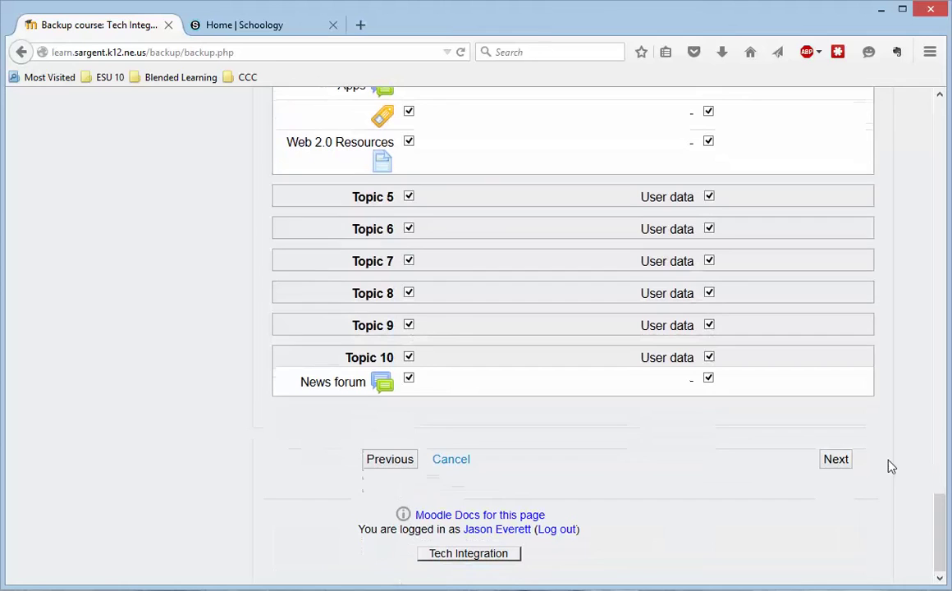
click(835, 461)
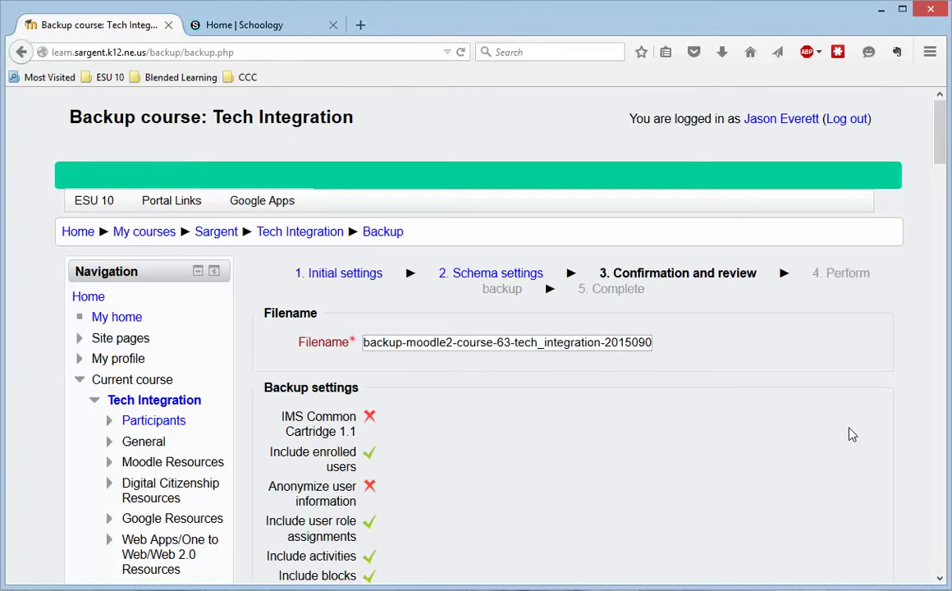
Review the backup summary and perform the course backup with the default file name.
scroll(858, 429, down, 20)
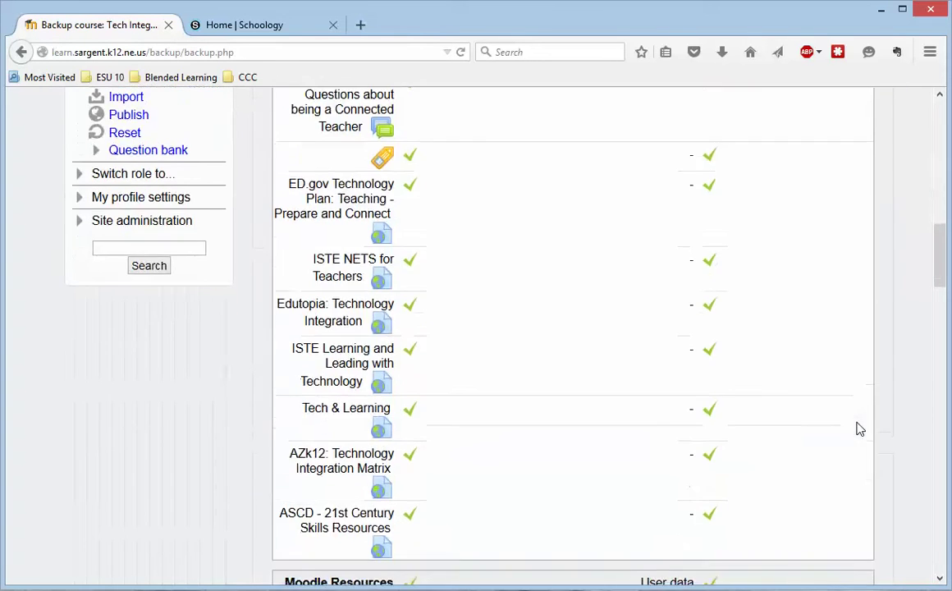
scroll(859, 428, down, 20)
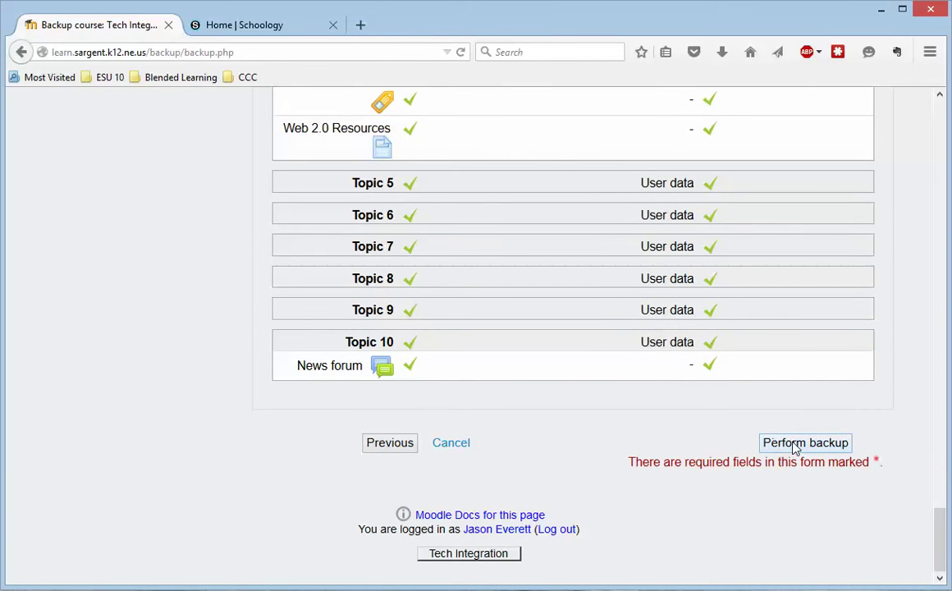
click(794, 443)
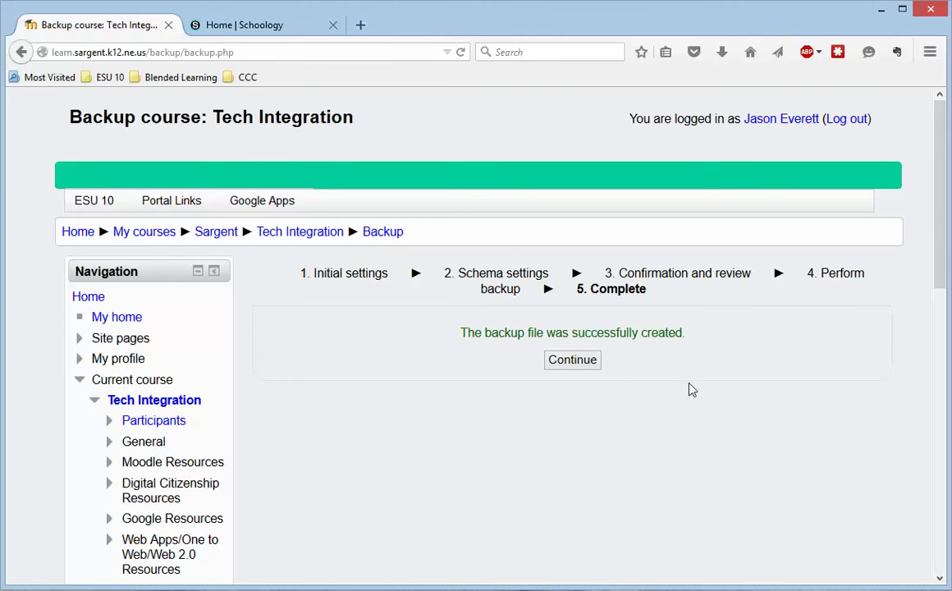
Continue from the completed backup and save backup-moodle2-course-63-tech_integration-20150901-0836.mbz from the course backup area to the computer.
click(583, 361)
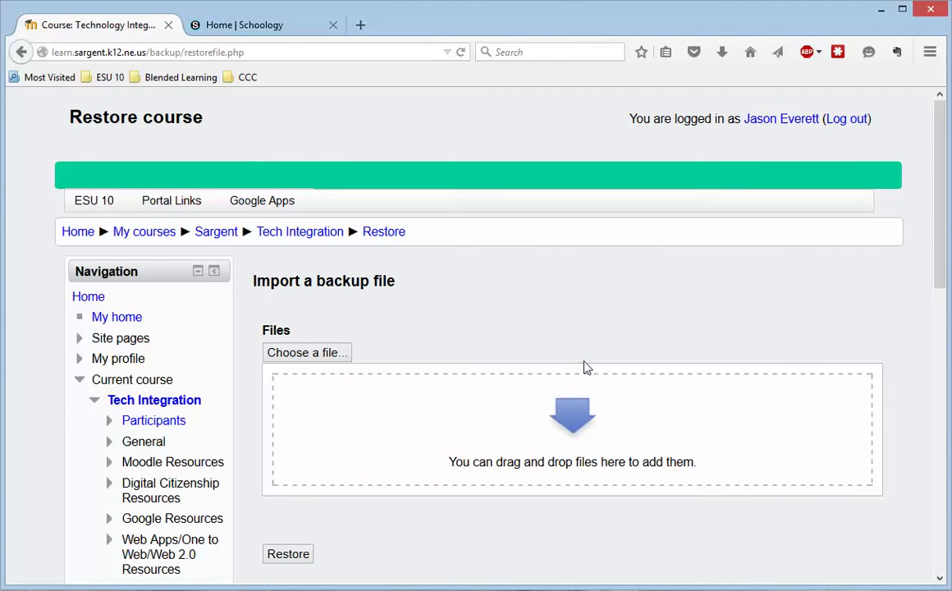
scroll(585, 366, down, 2)
scroll(586, 367, down, 5)
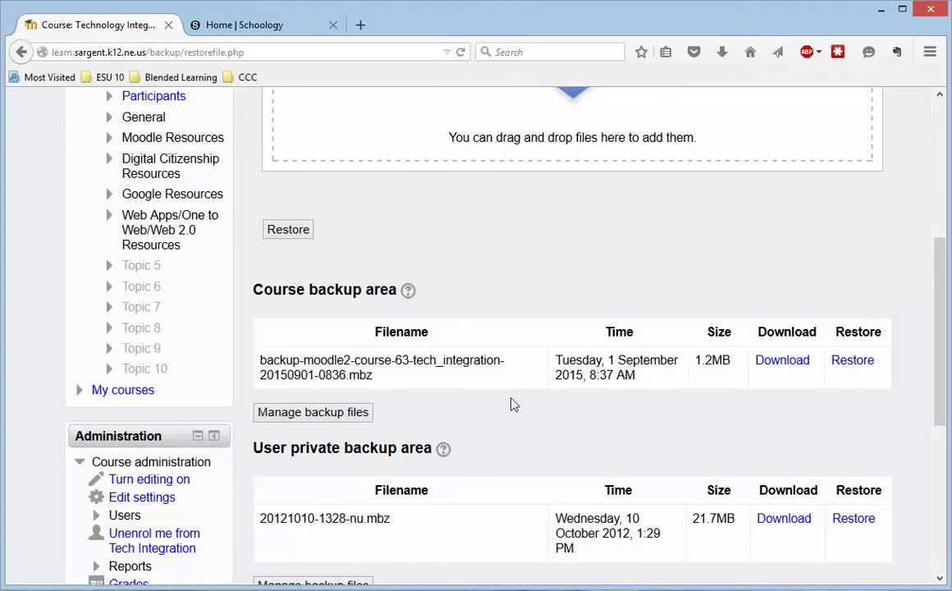
scroll(512, 405, down, 1)
scroll(512, 405, up, 3)
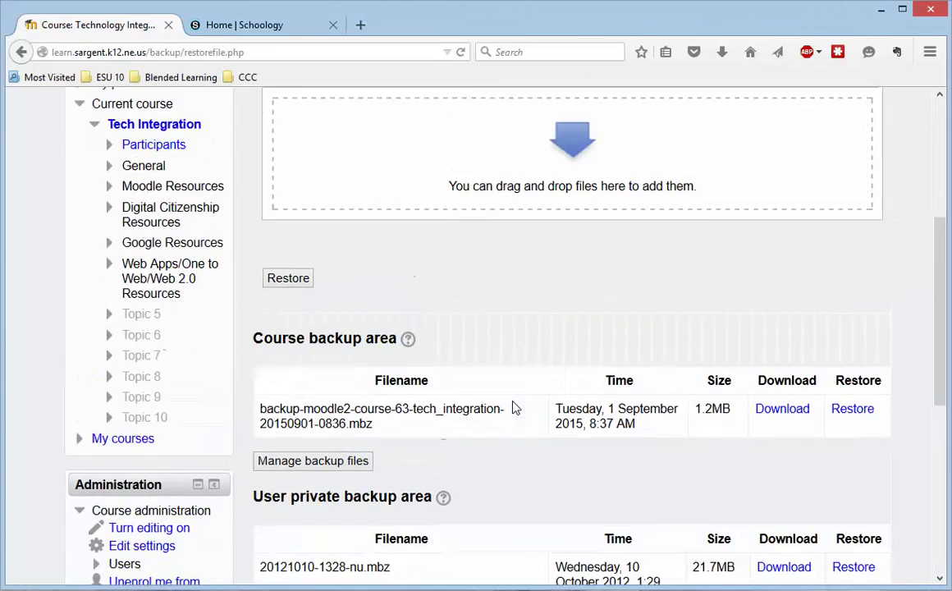
scroll(492, 369, down, 2)
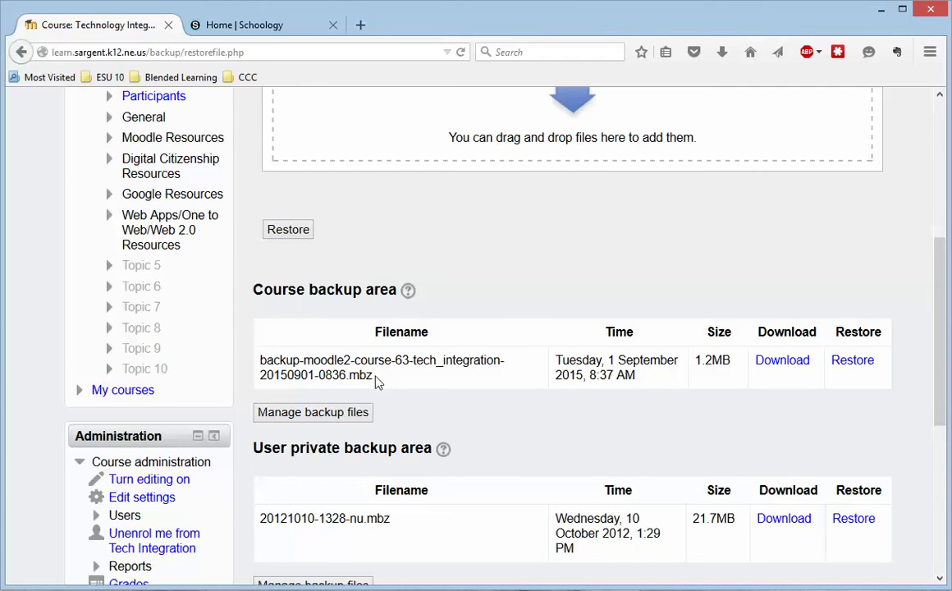
drag(379, 380, 261, 361)
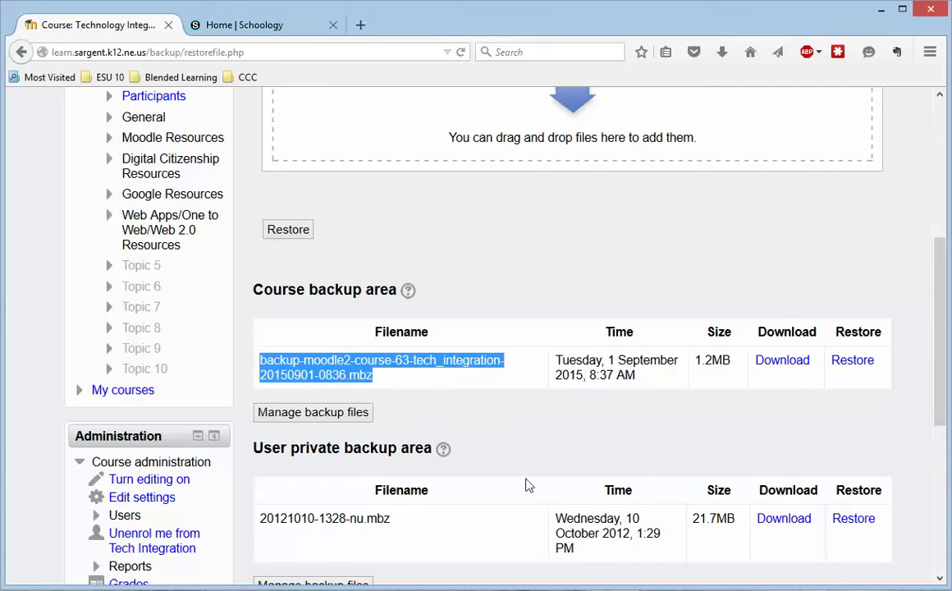
click(642, 428)
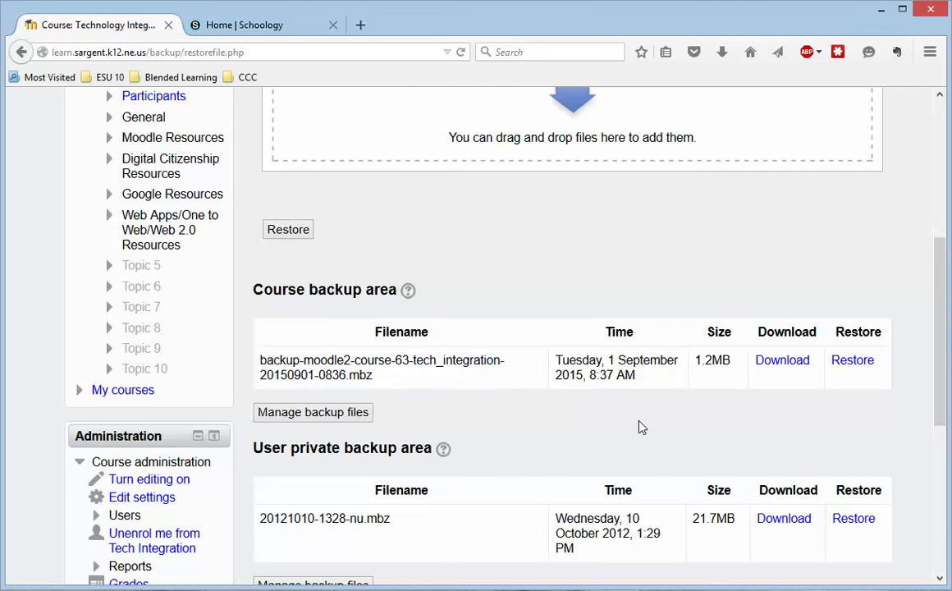
click(783, 365)
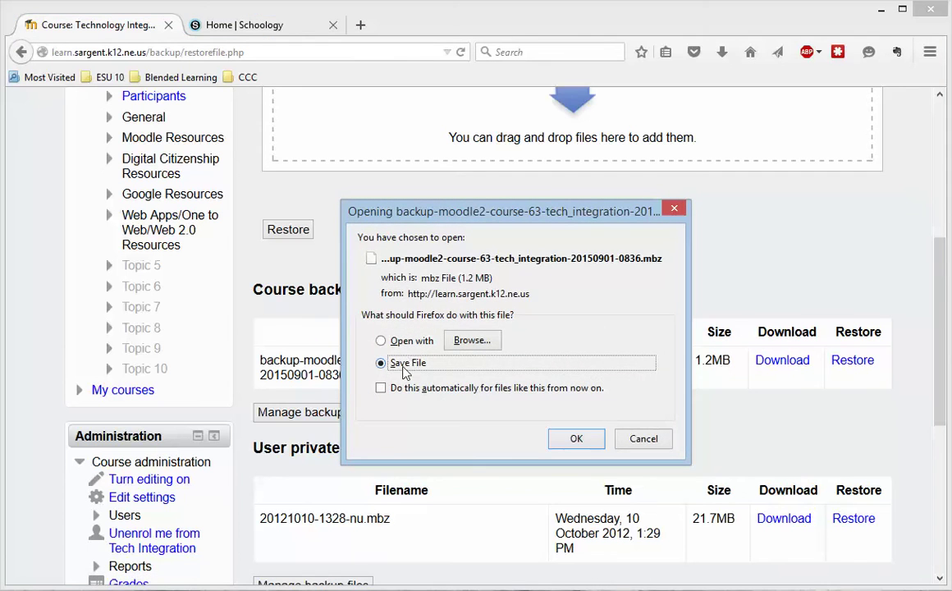
click(577, 439)
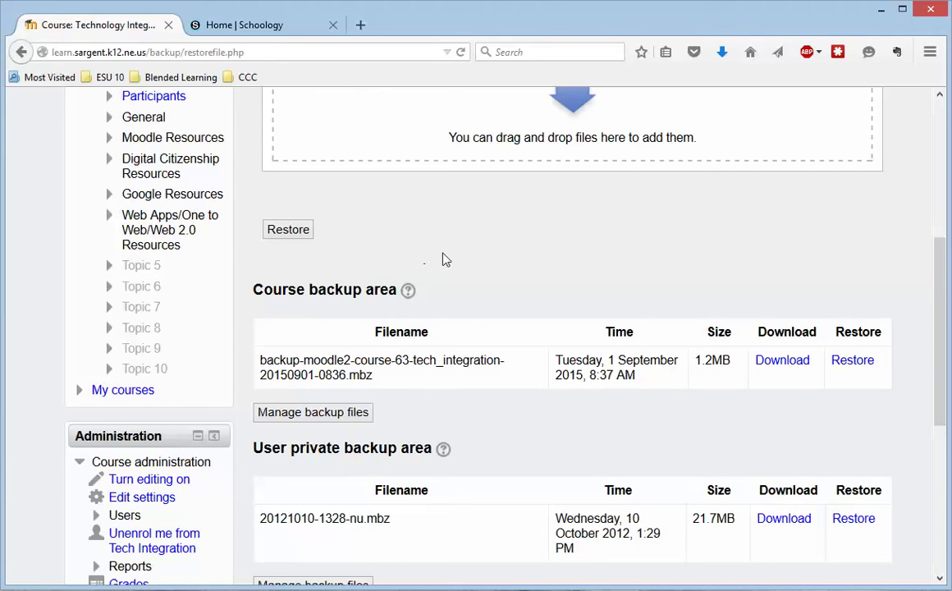
Locate the downloaded Moodle backup file in the Downloads folder and minimize the folder window.
click(721, 53)
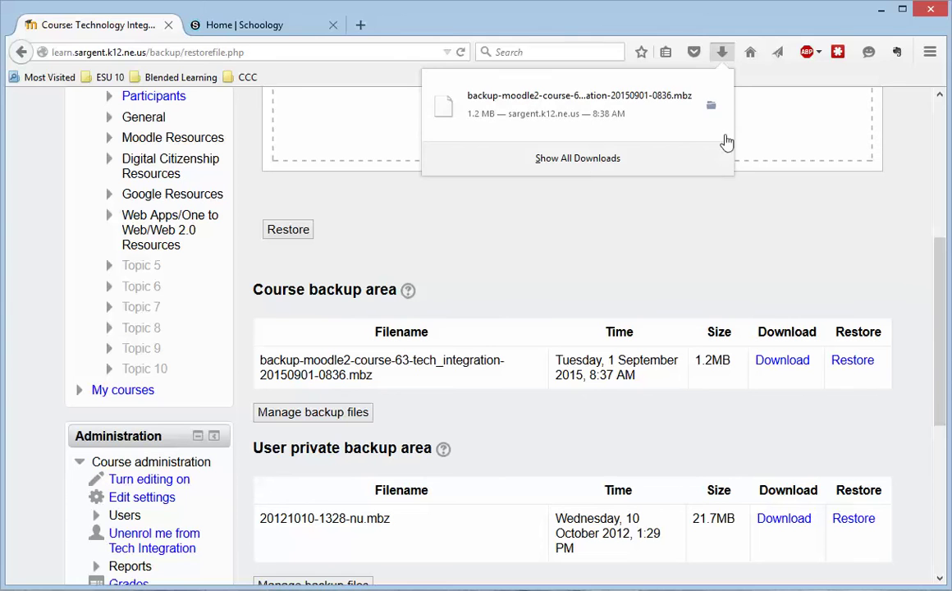
click(642, 101)
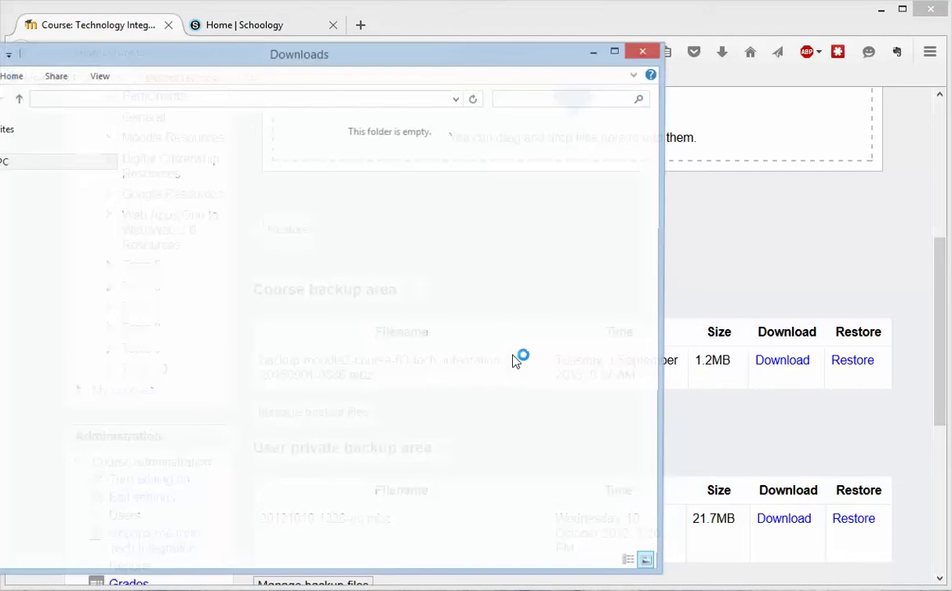
drag(389, 64, 476, 60)
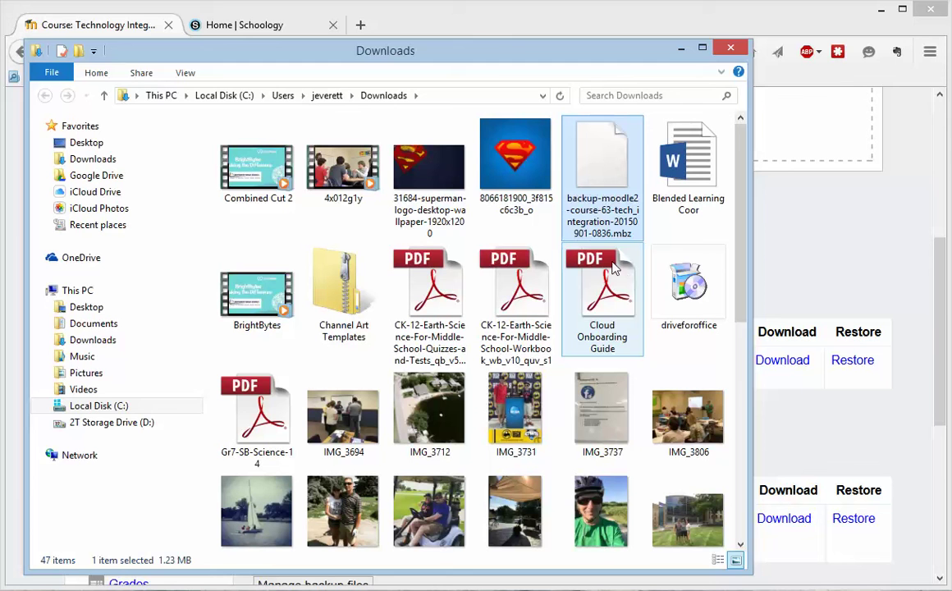
click(680, 51)
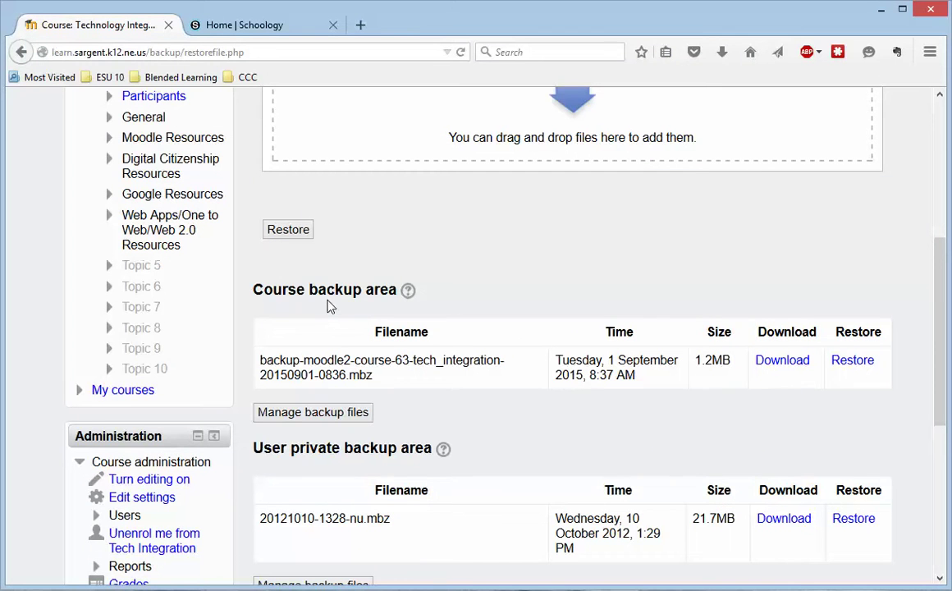
Switch to Schoology and open the collection import form in the personal resources.
click(257, 26)
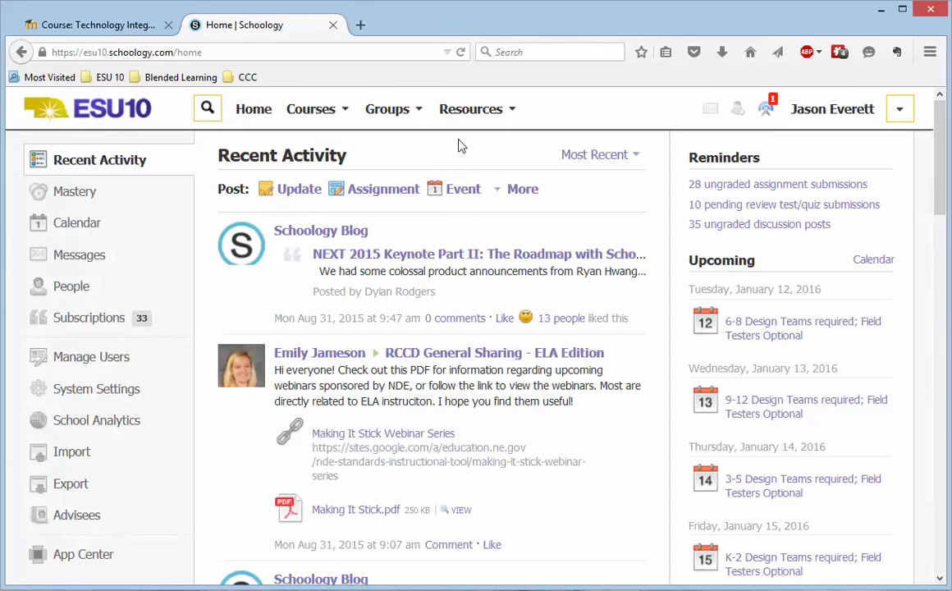
click(479, 117)
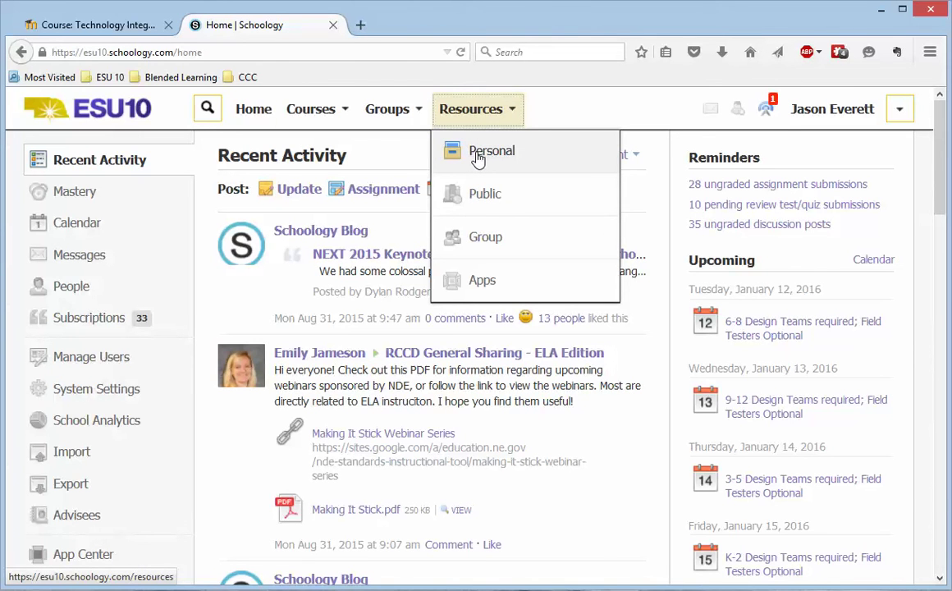
click(478, 156)
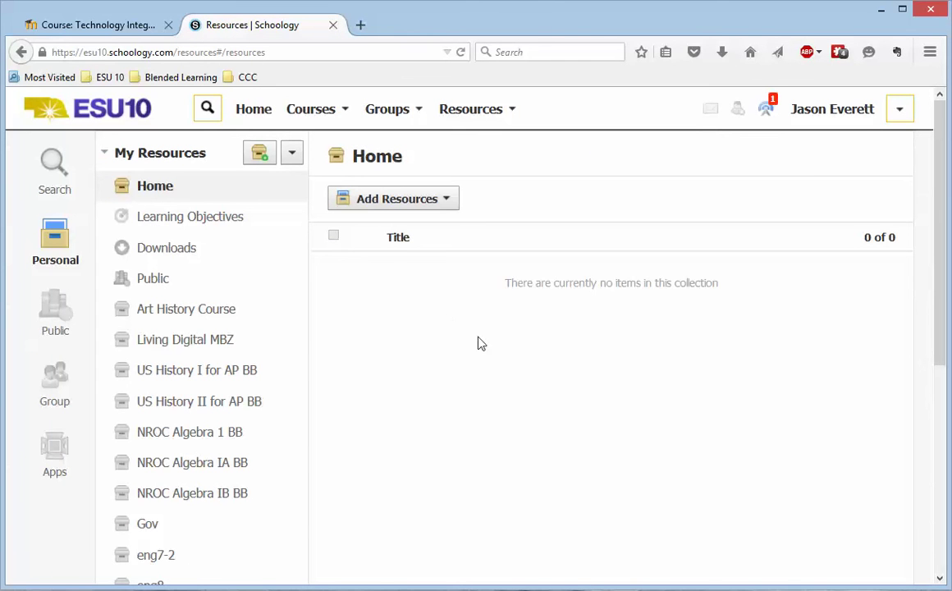
click(292, 156)
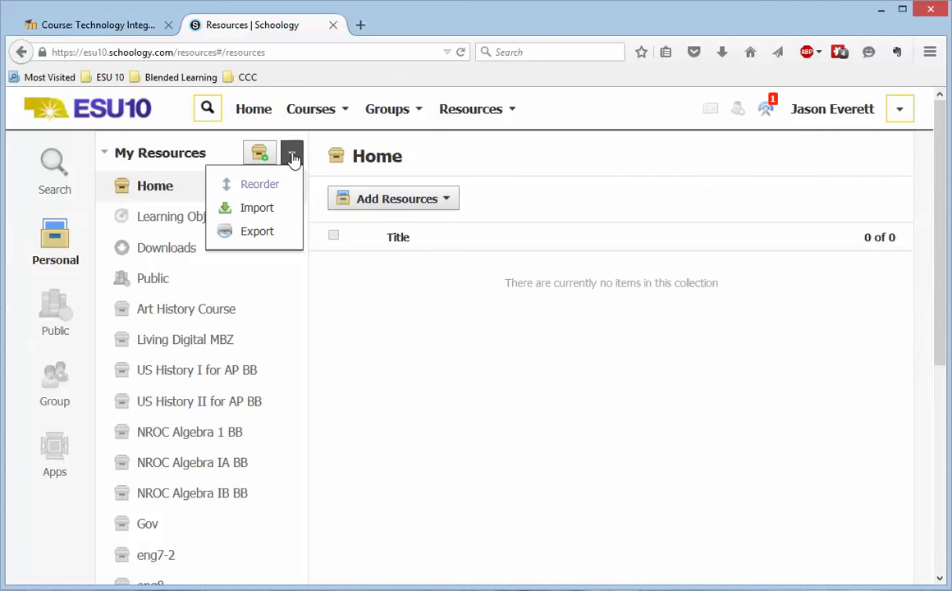
click(272, 212)
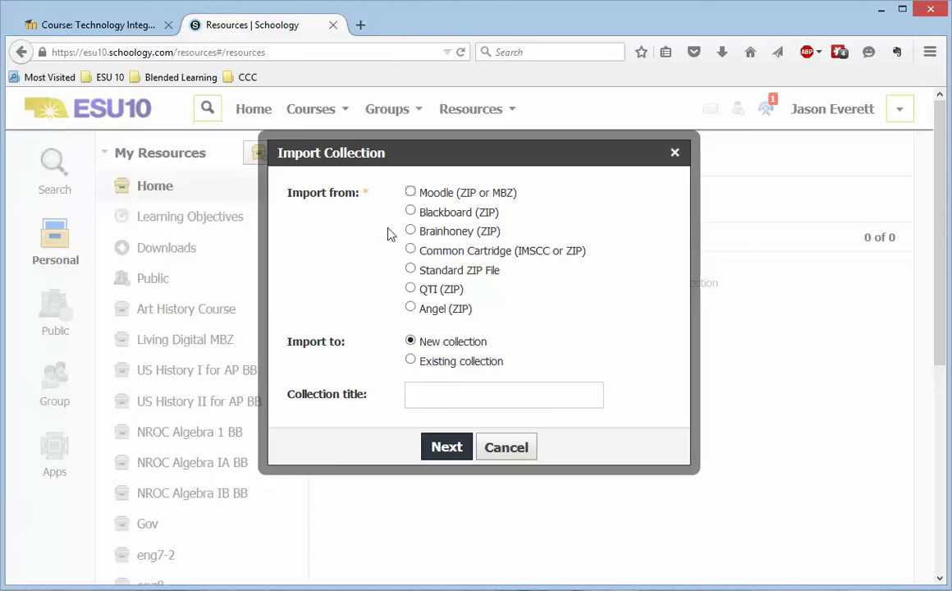
Set the import source to Moodle (ZIP or MBZ), title the new collection "Tech Integration" and continue to the file attachment.
click(410, 193)
click(456, 395)
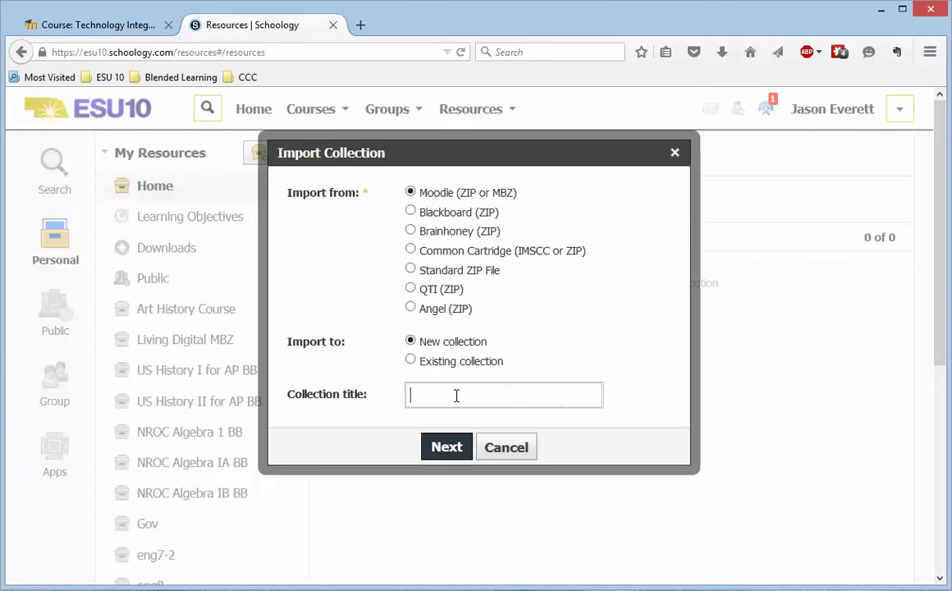
text(Tech Integration)
click(450, 449)
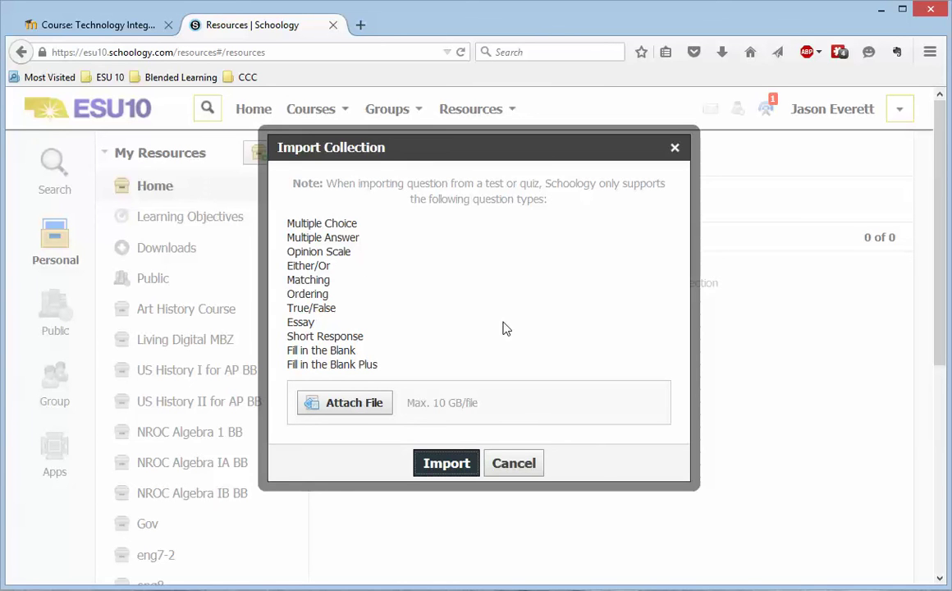
Attach backup-moodle2-course-63-tech_integration-20150901-0836.mbz from the Downloads folder and start the import.
click(369, 403)
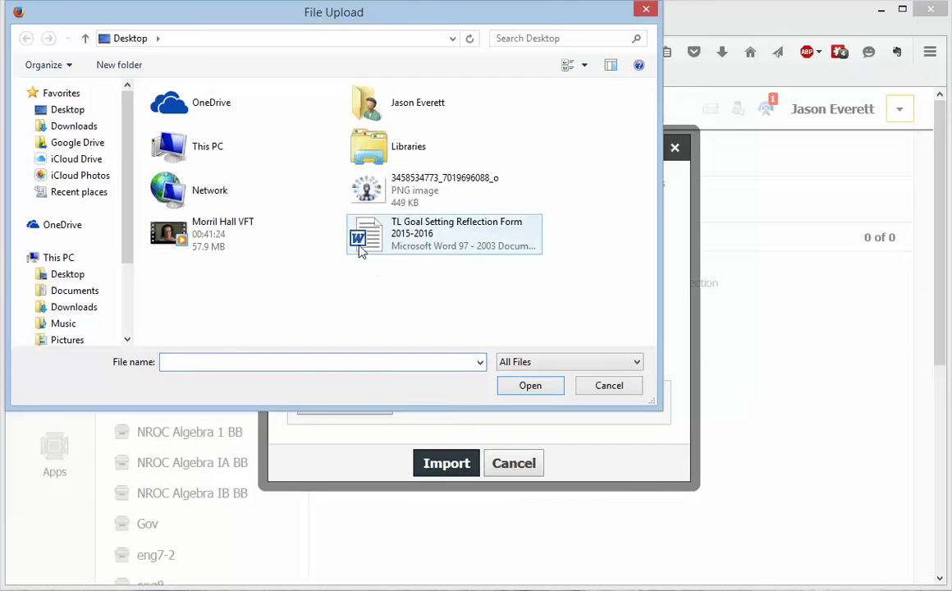
click(67, 126)
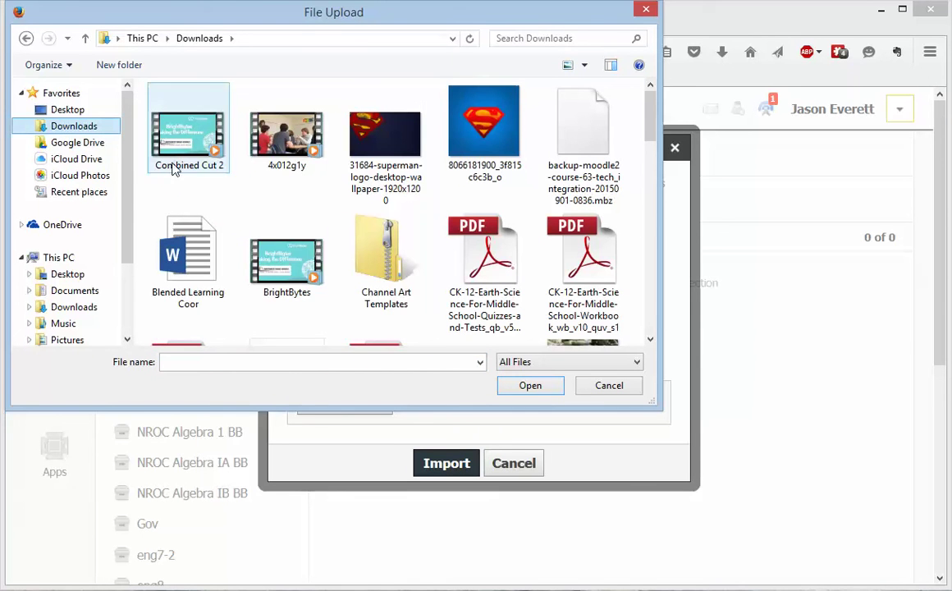
click(529, 123)
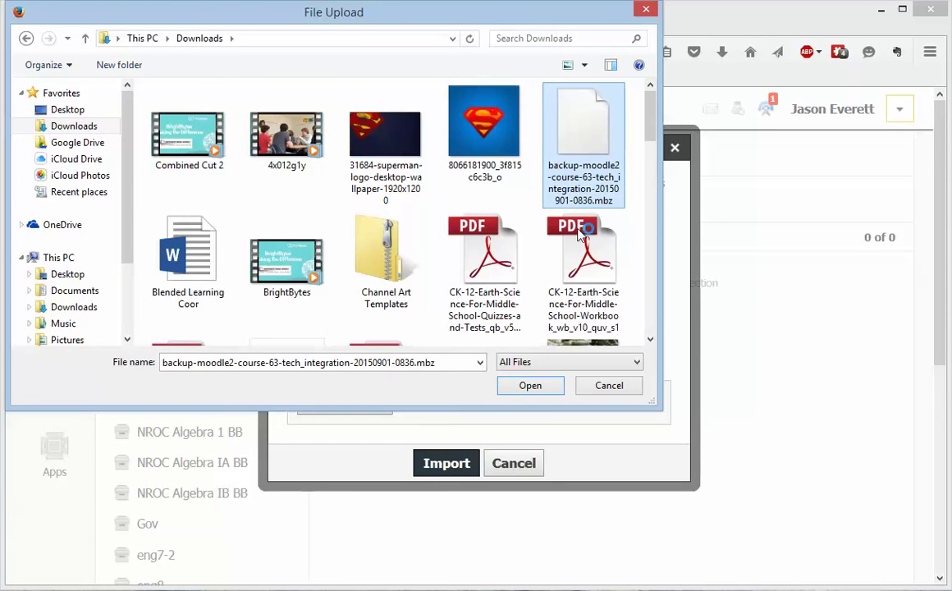
click(534, 385)
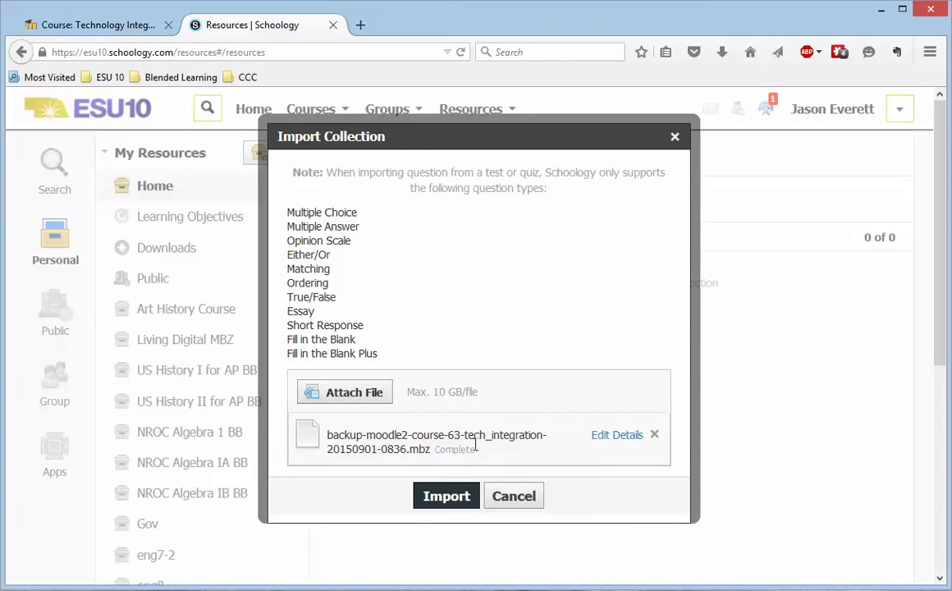
click(443, 500)
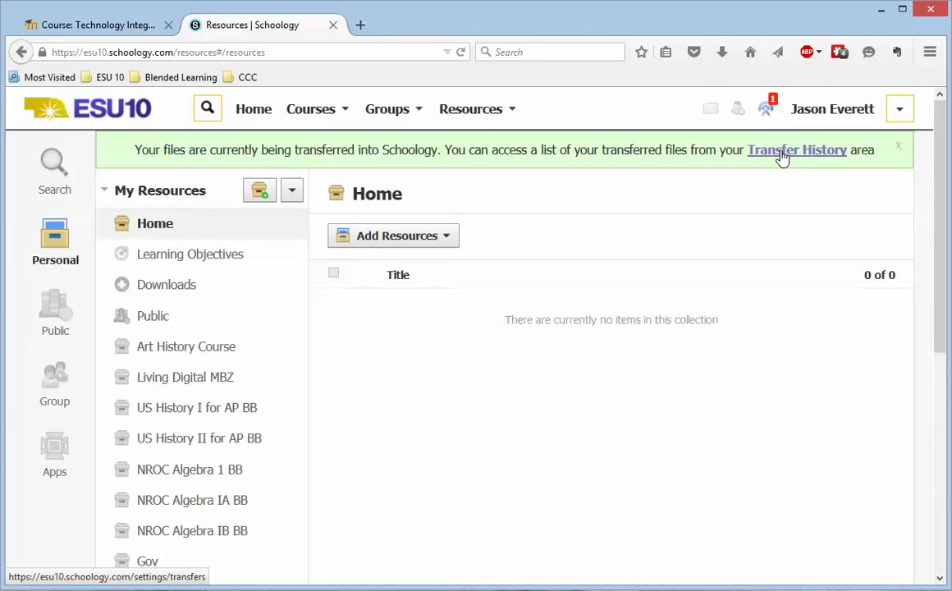
Check the transfer history and open the imported Tech Integration collection from it.
click(782, 156)
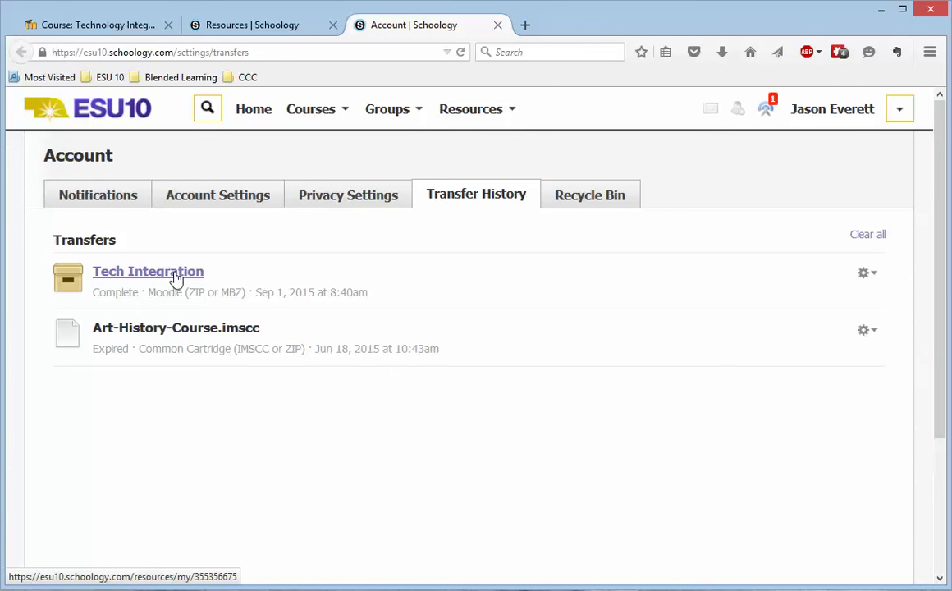
click(866, 273)
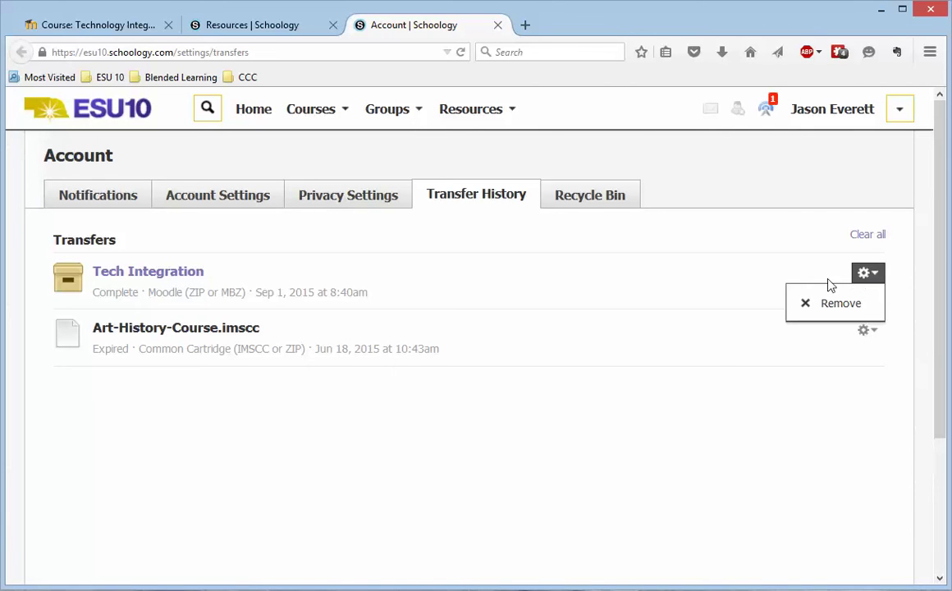
click(141, 276)
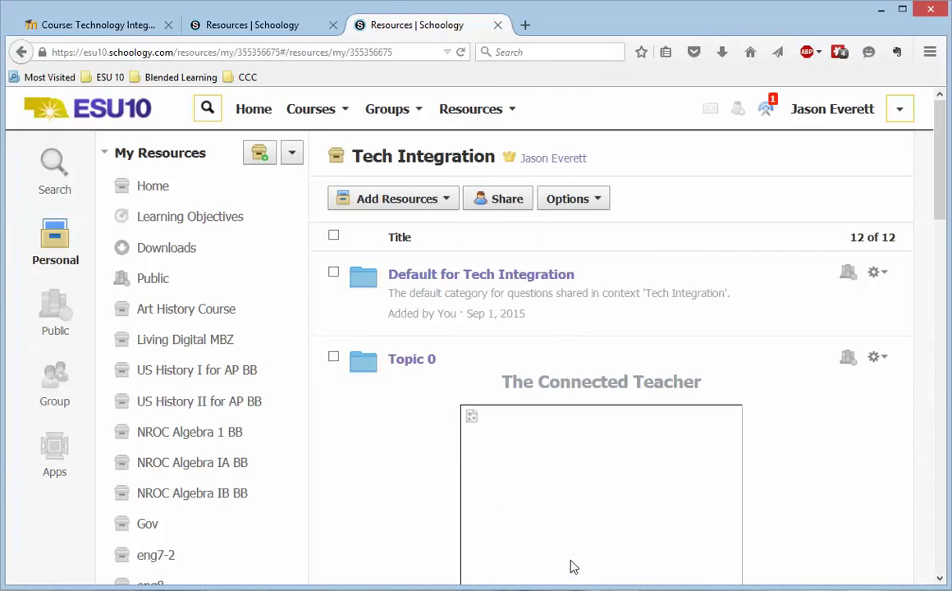
Review the collection's folders and the contents of the Moodle Resources folder, and return to the Tech Integration collection.
scroll(396, 487, down, 3)
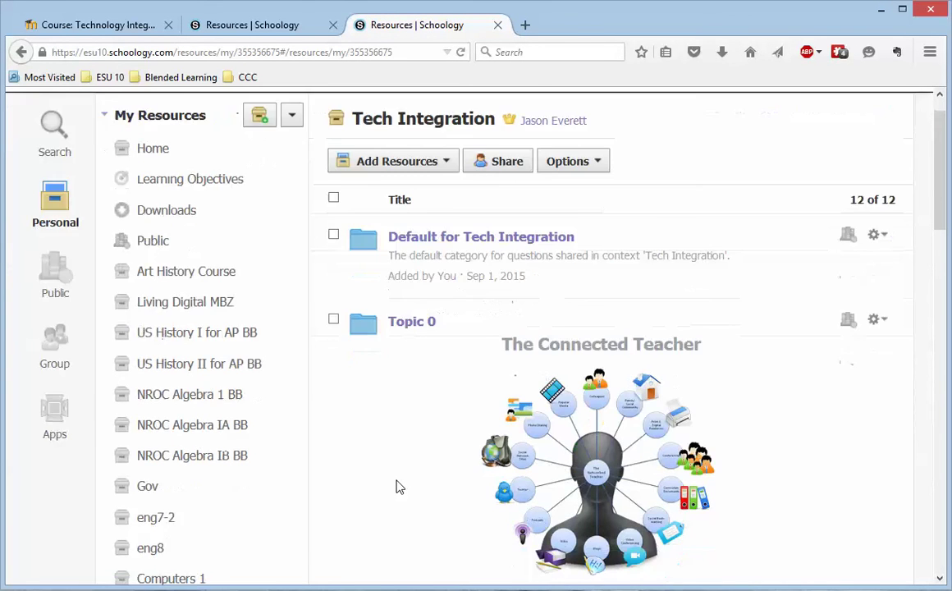
scroll(397, 487, down, 5)
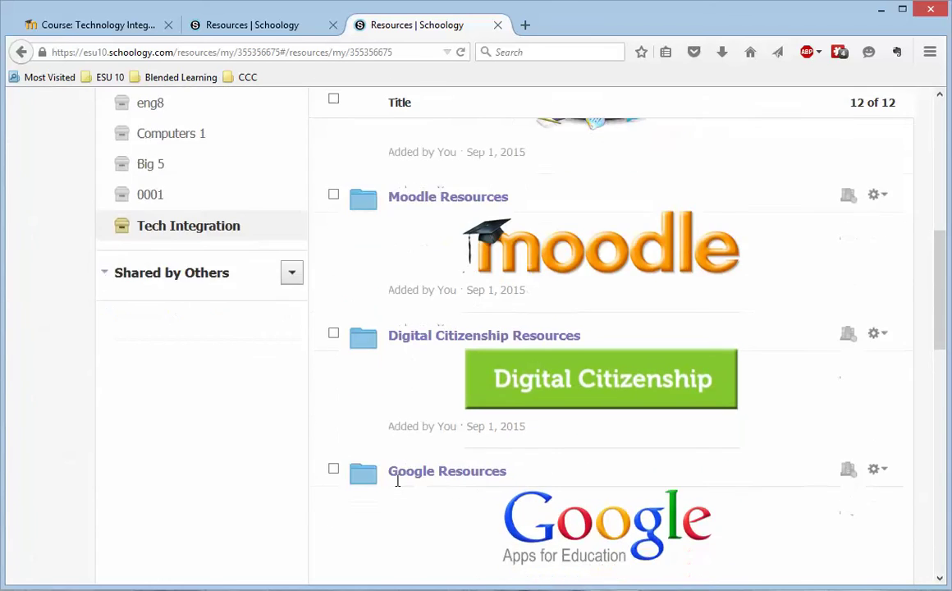
scroll(396, 487, down, 5)
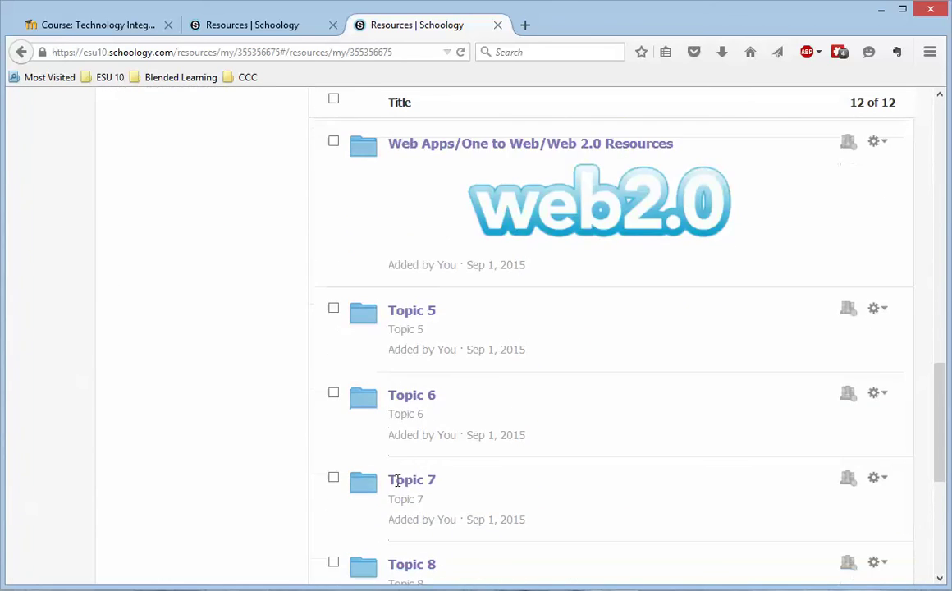
scroll(396, 487, up, 10)
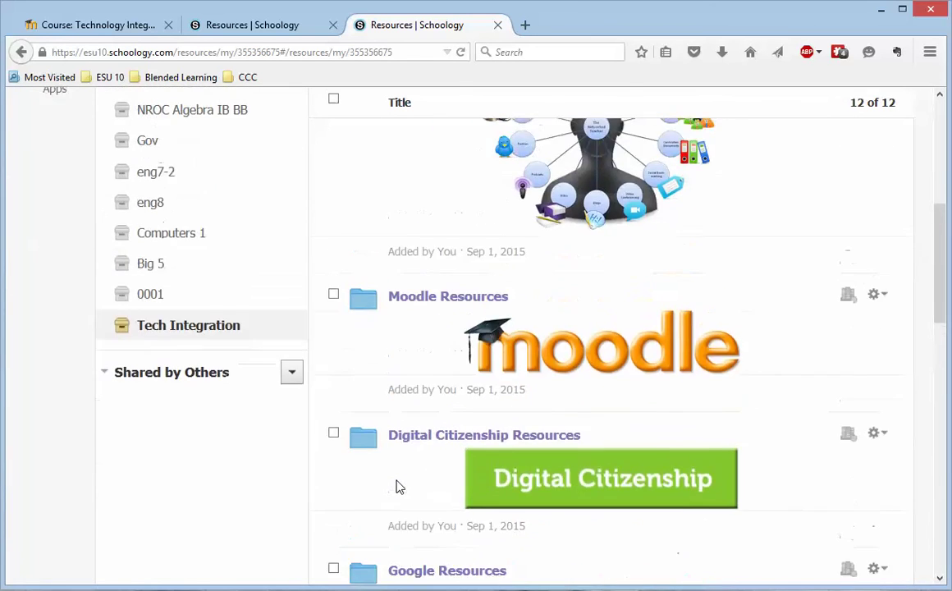
scroll(397, 486, down, 1)
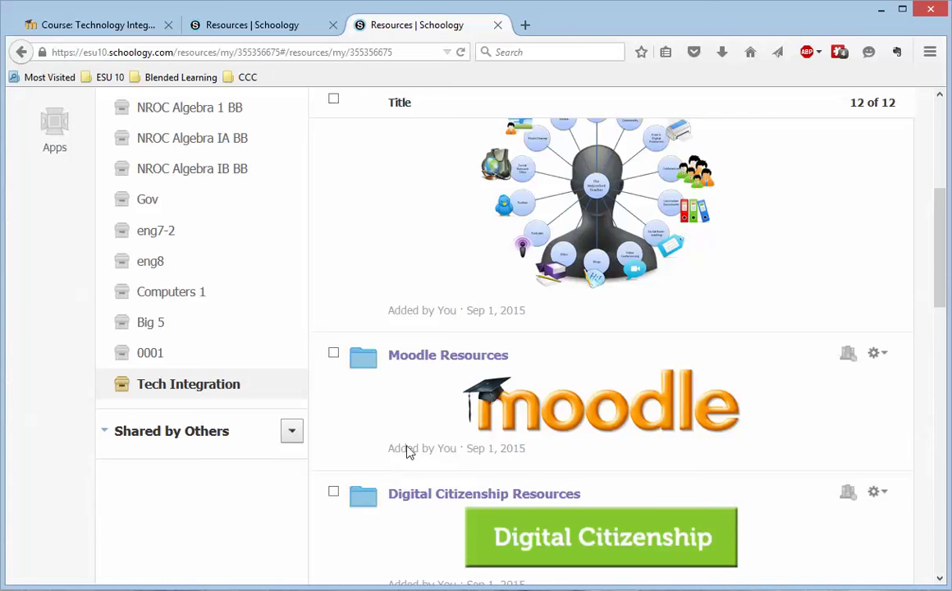
click(457, 358)
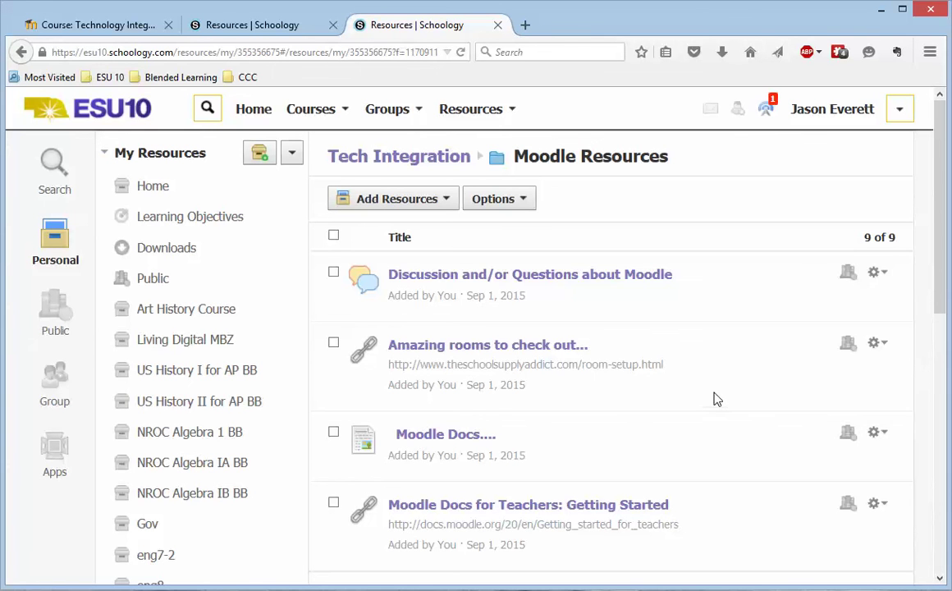
click(398, 158)
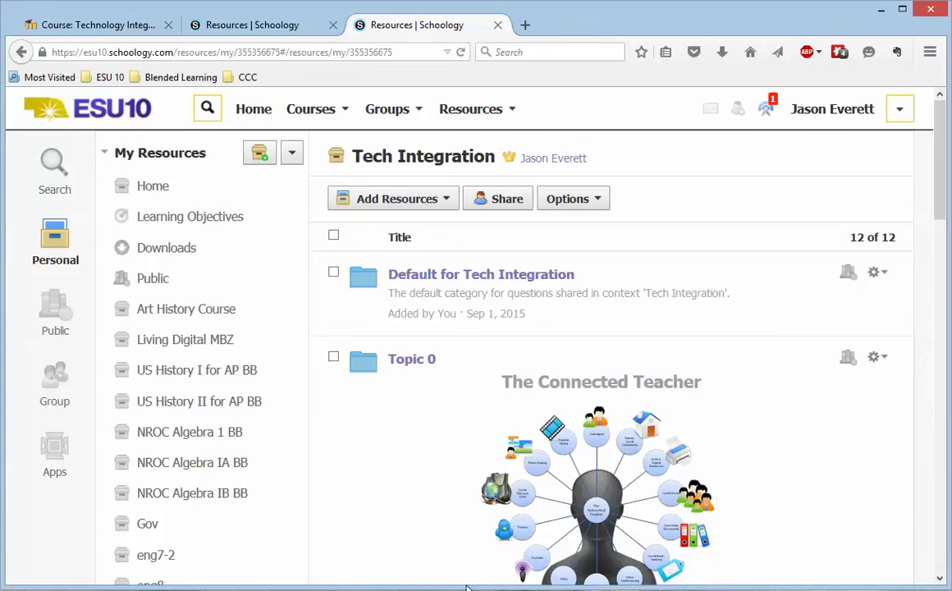
Examine the actions available for the Moodle Resources folder, such as adding it to a course, and go back to the collection's beginning.
scroll(669, 508, down, 4)
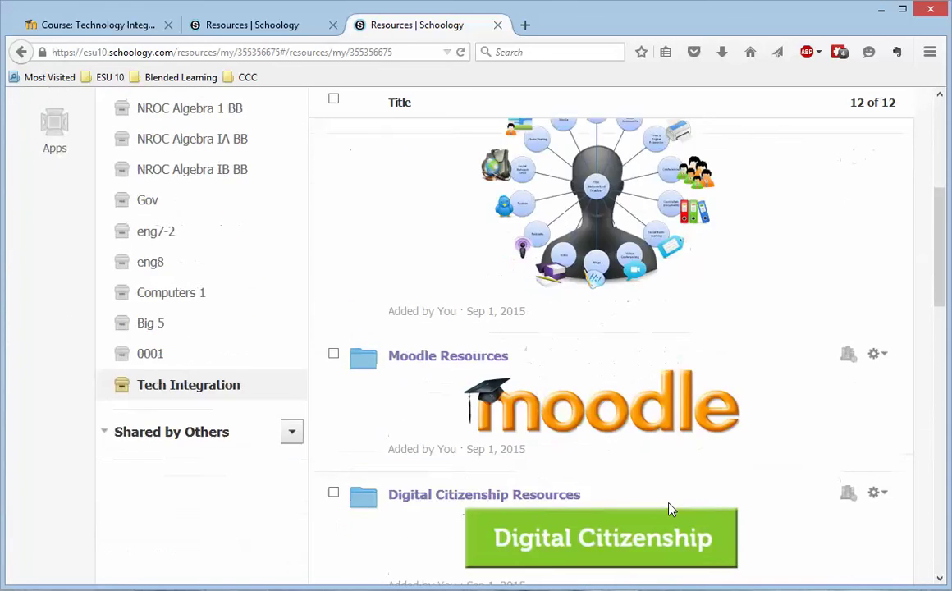
scroll(669, 509, down, 3)
scroll(591, 312, up, 2)
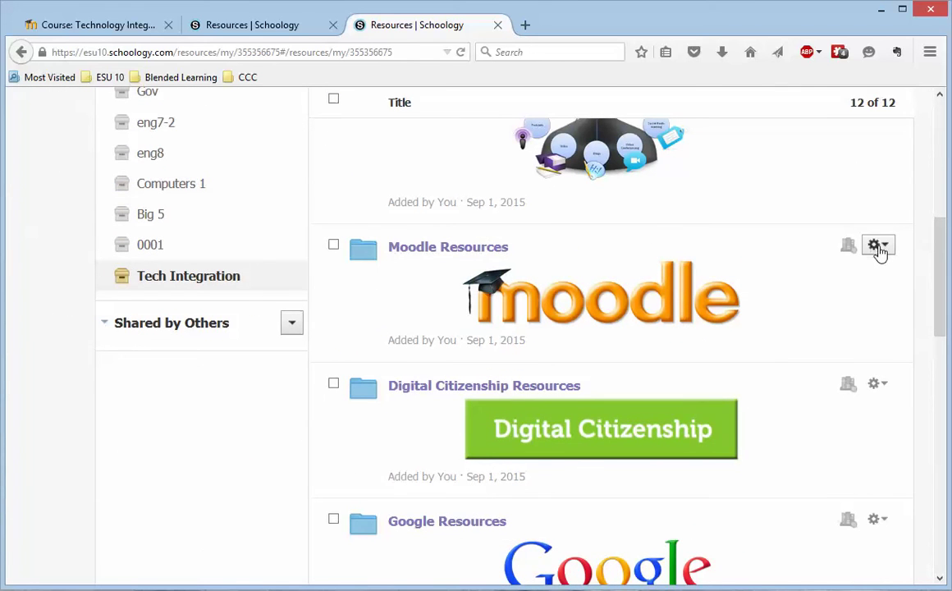
click(876, 246)
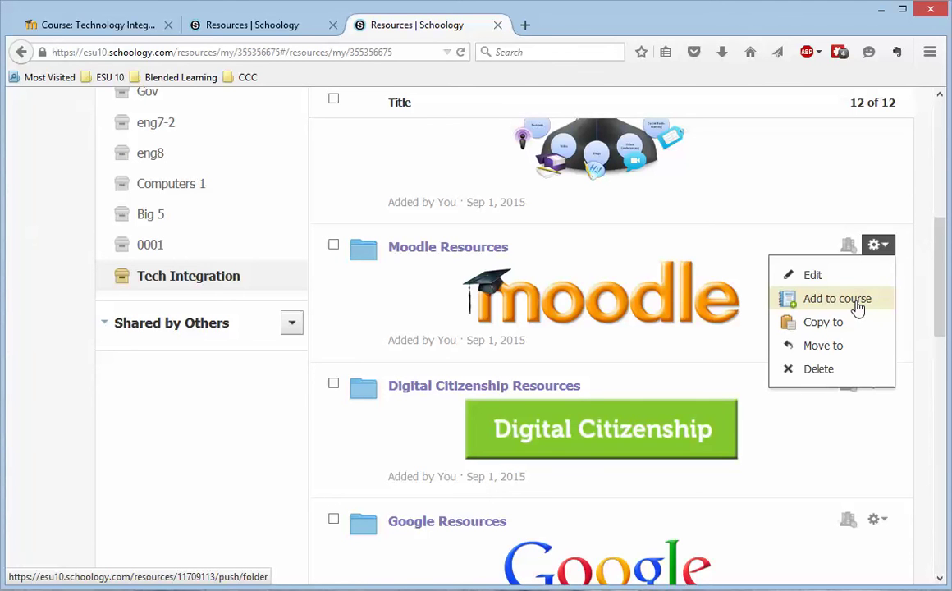
scroll(716, 271, up, 8)
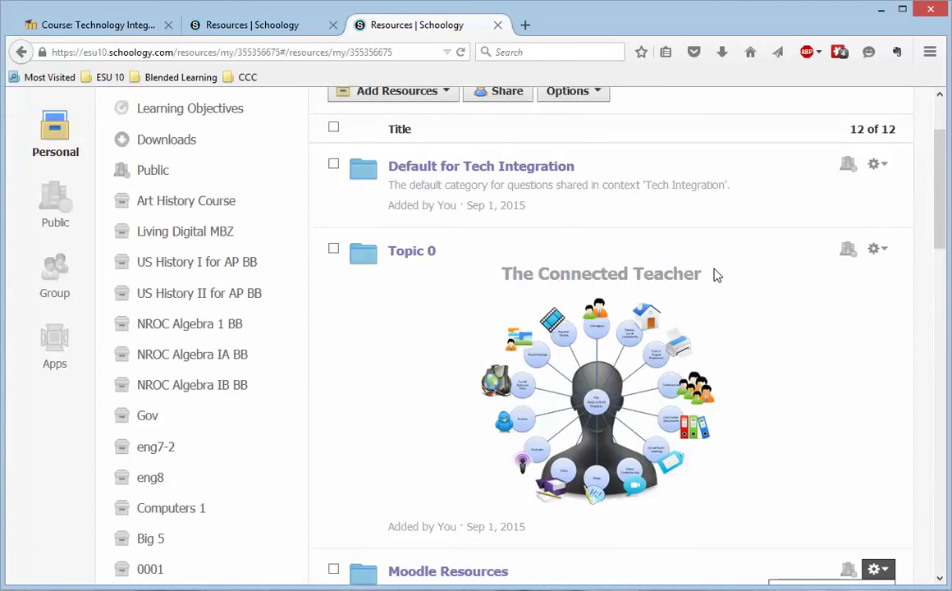
scroll(698, 303, up, 1)
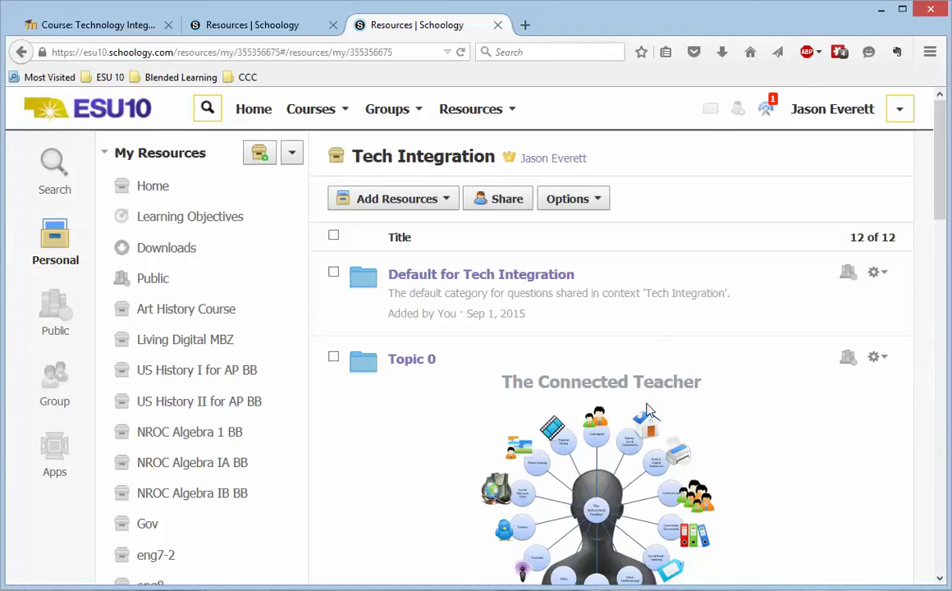